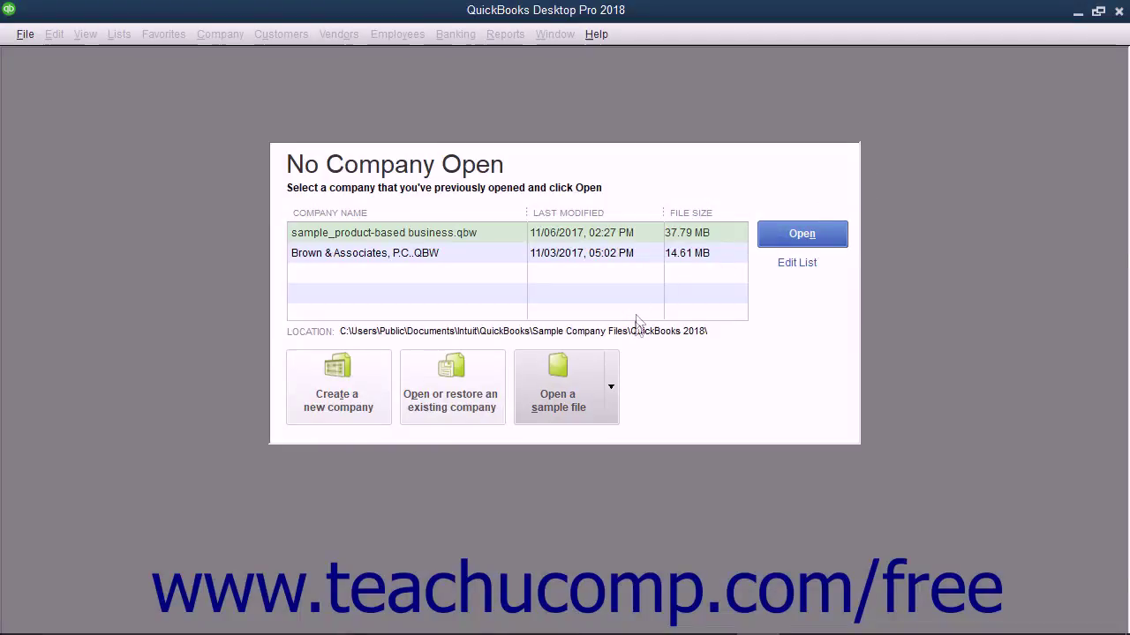
Open Rock Castle Construction from the sample product-based business files and accept the sample notice.
click(612, 371)
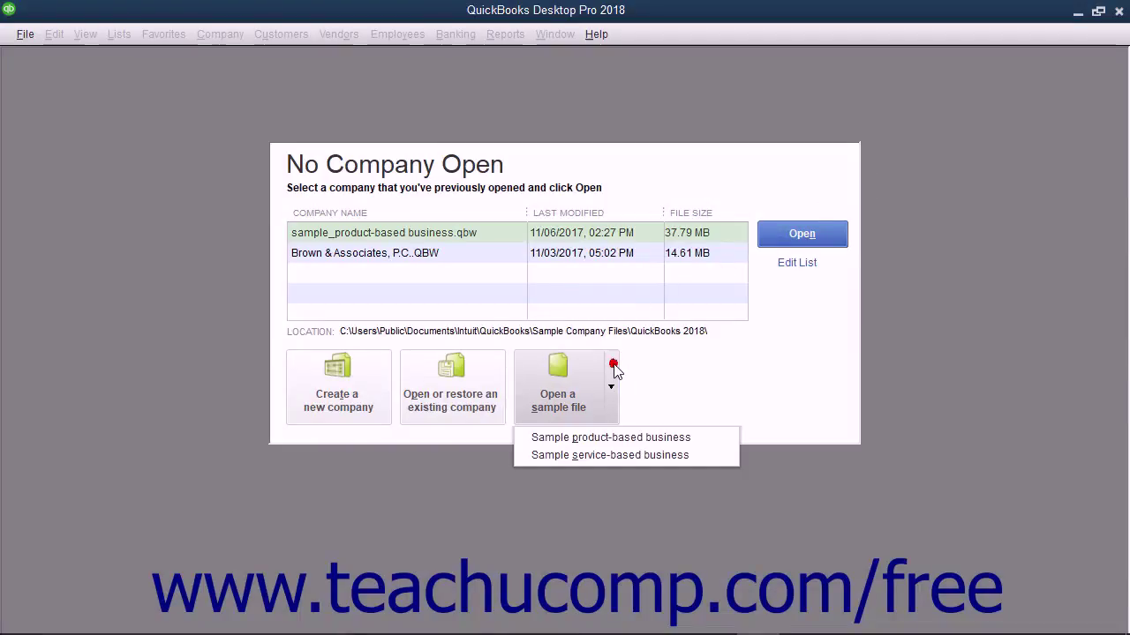
click(605, 437)
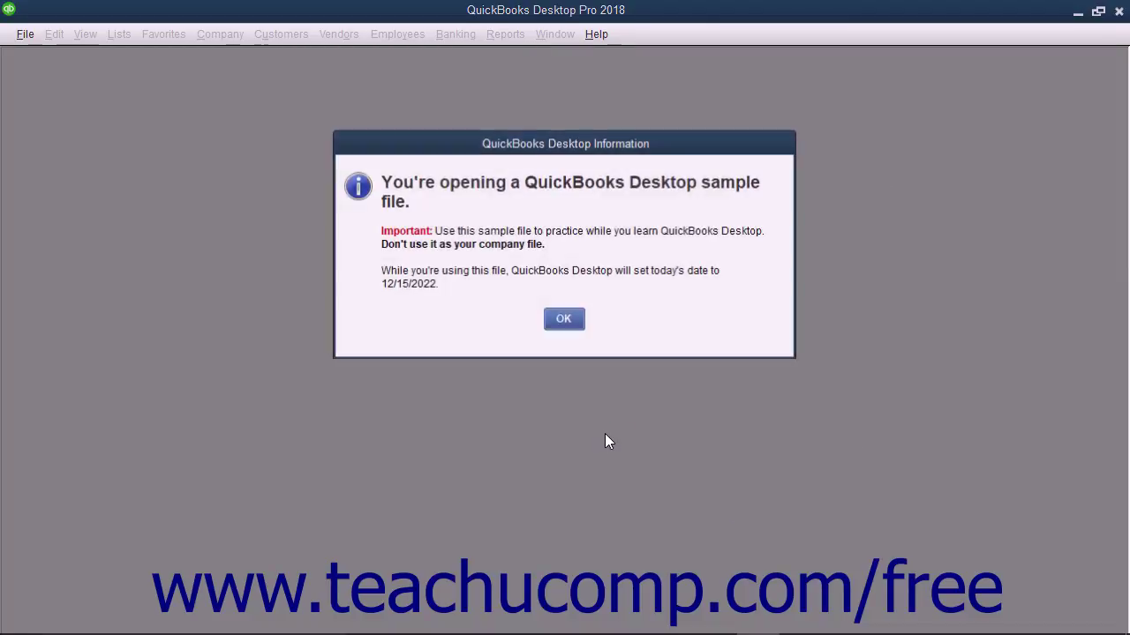
click(570, 323)
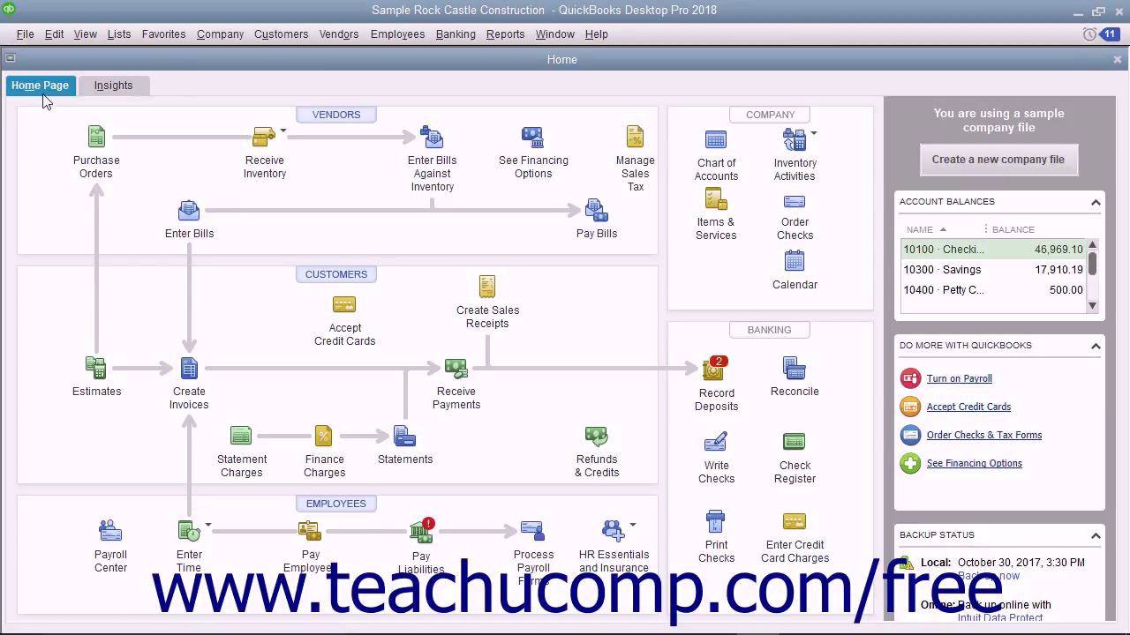
Look at the Insights and Home Page tabs, then close the Home window.
click(97, 88)
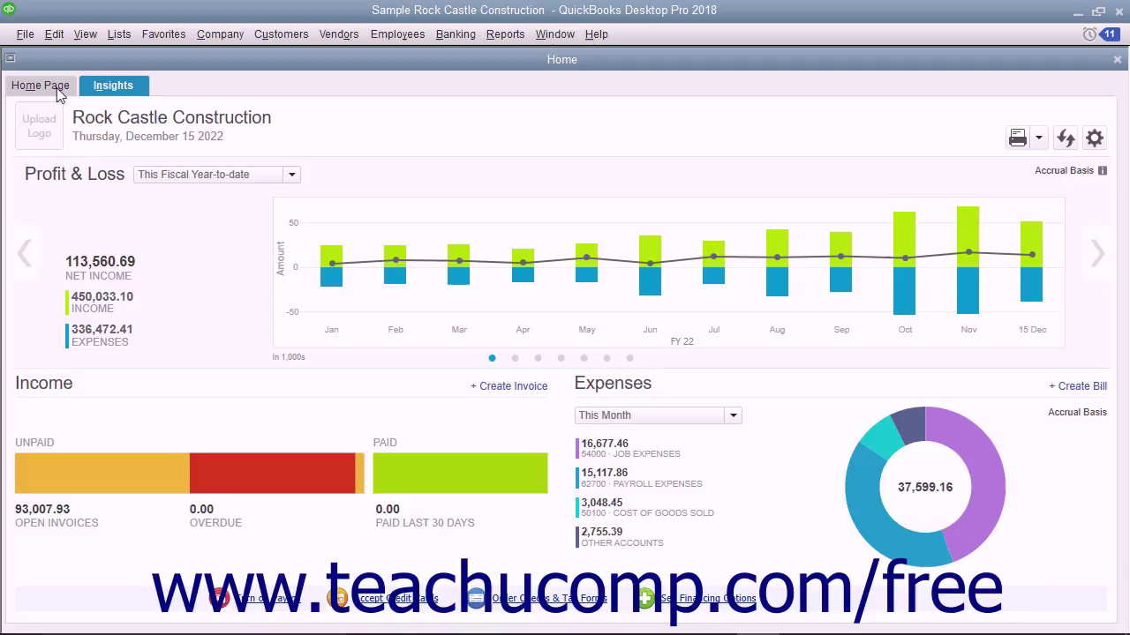
click(56, 89)
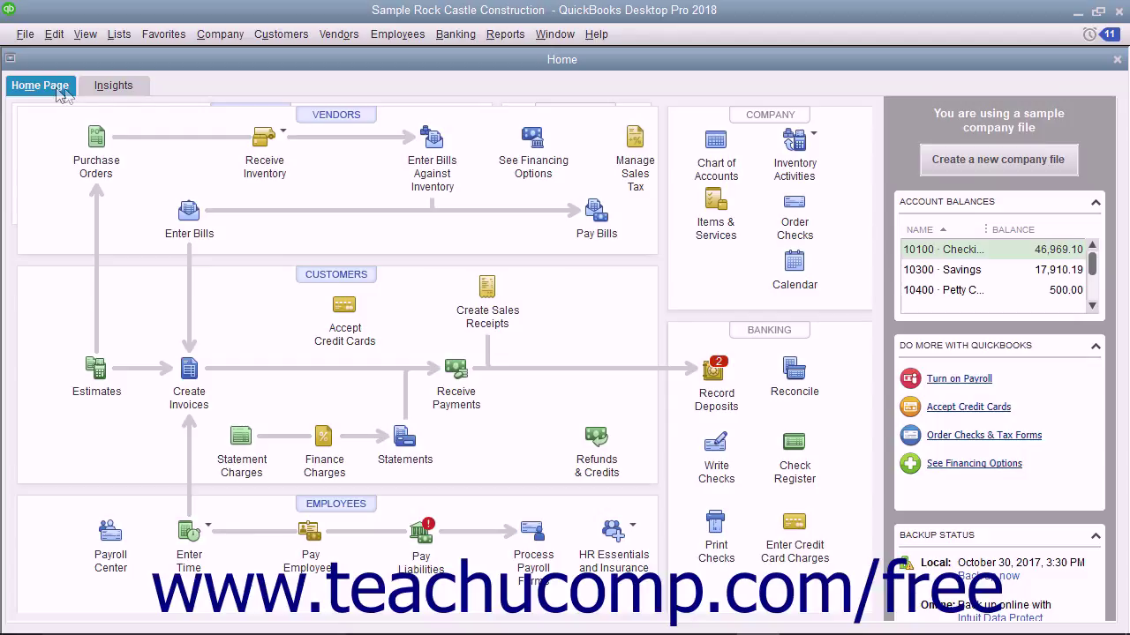
click(1117, 60)
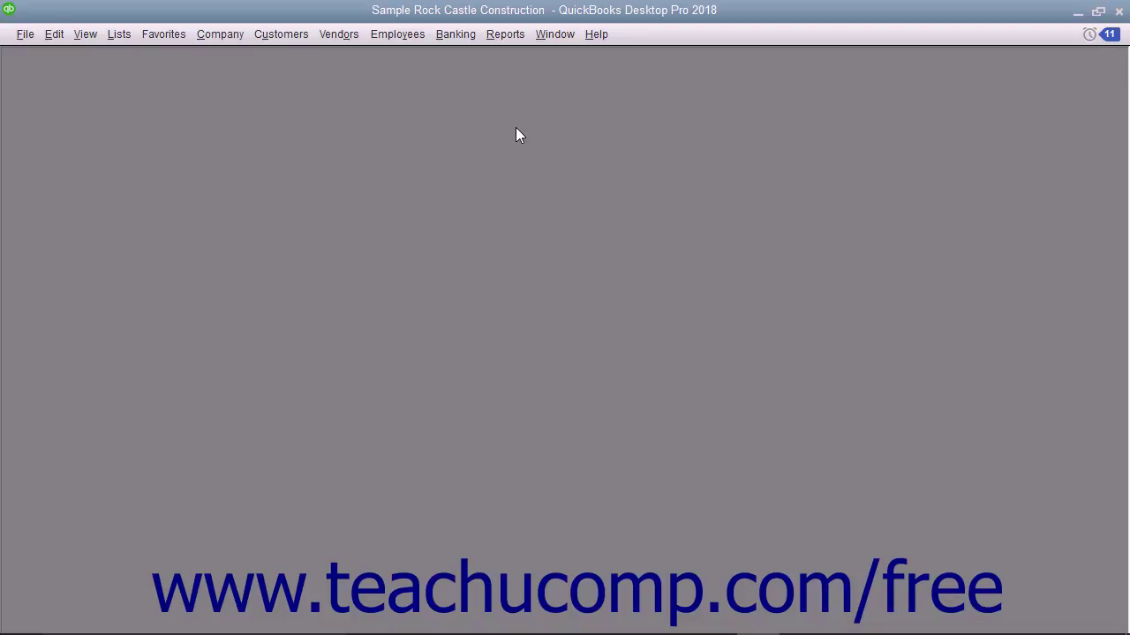
Reopen the Home page using Company > Home Page.
click(225, 37)
click(232, 60)
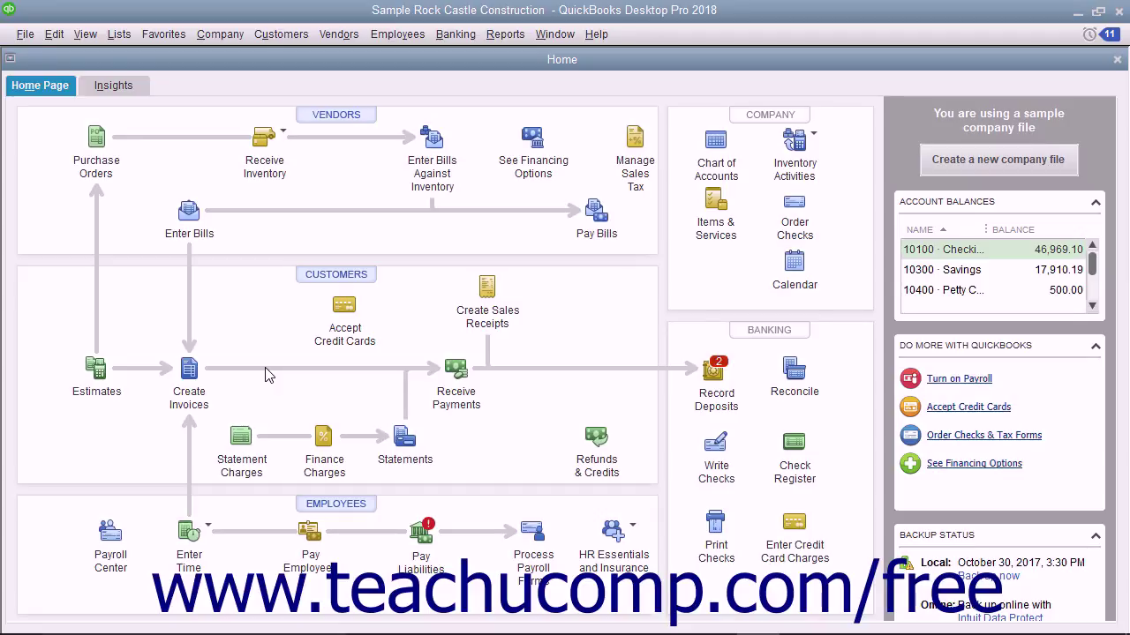
Close a blank invoice and refresh the Insights dashboard to show 113,560.69 net income.
click(188, 371)
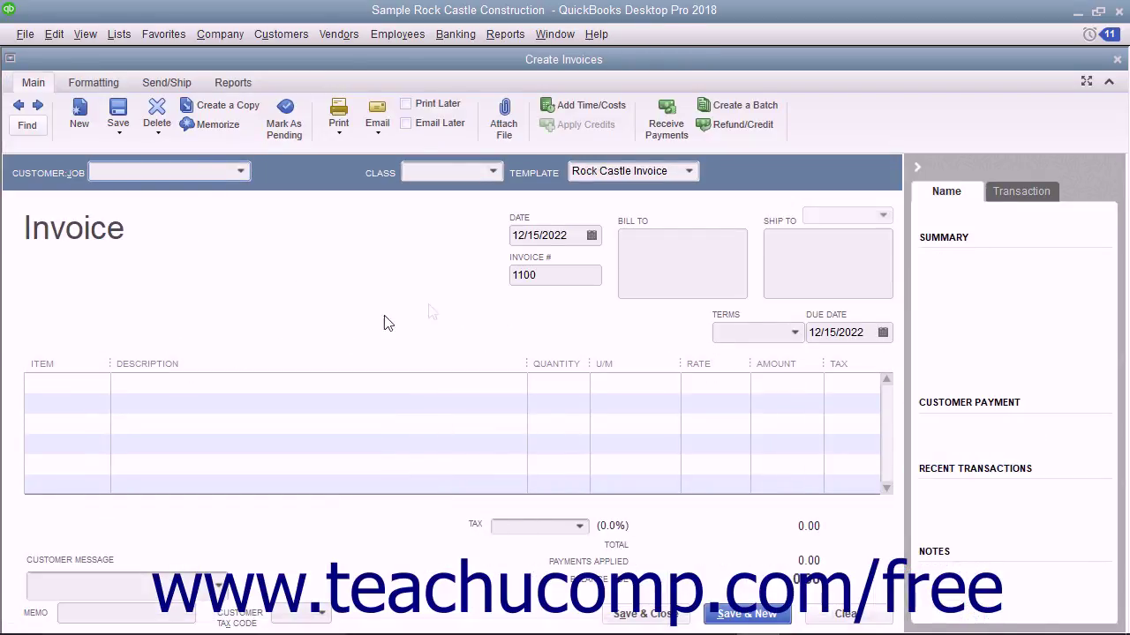
click(1117, 59)
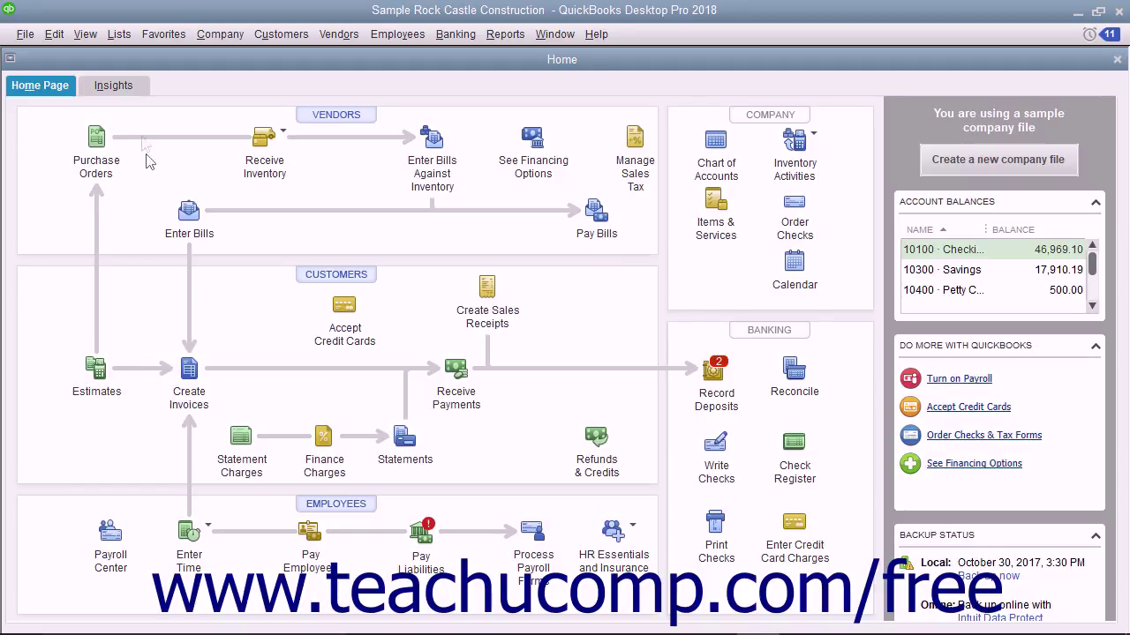
click(115, 86)
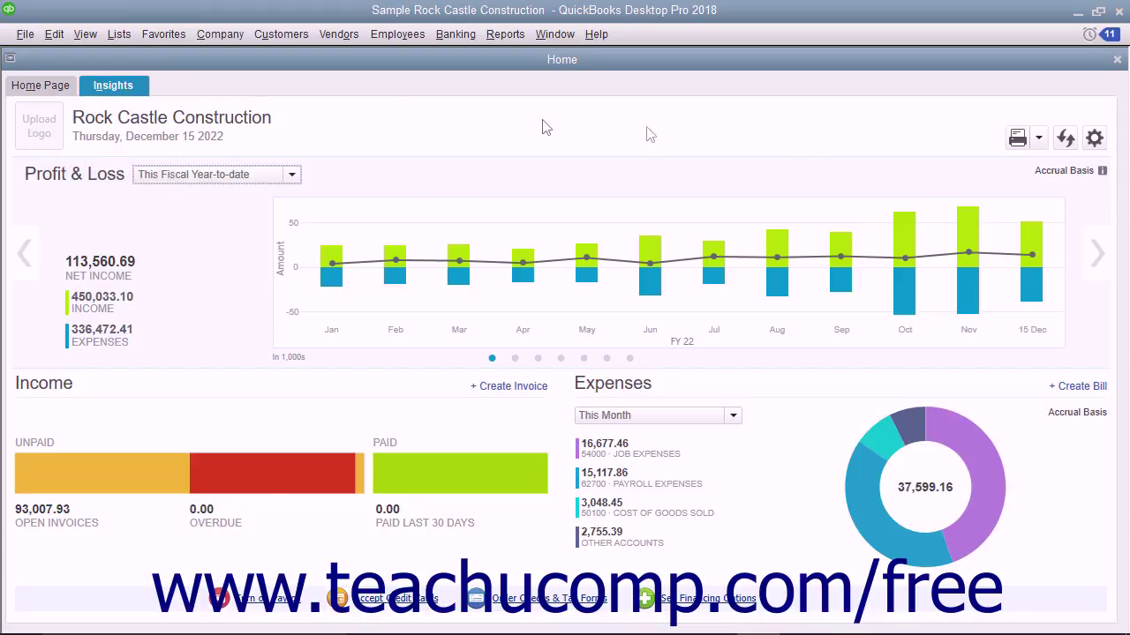
click(1063, 143)
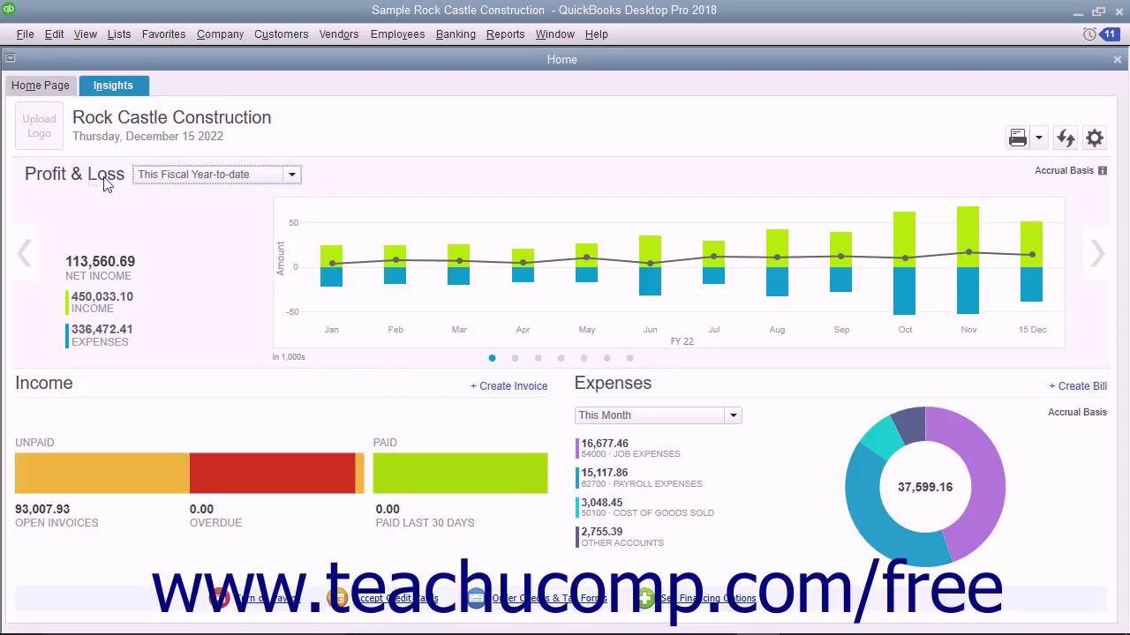
Upload the RCC Logo image as the company logo in the Insights header.
click(39, 126)
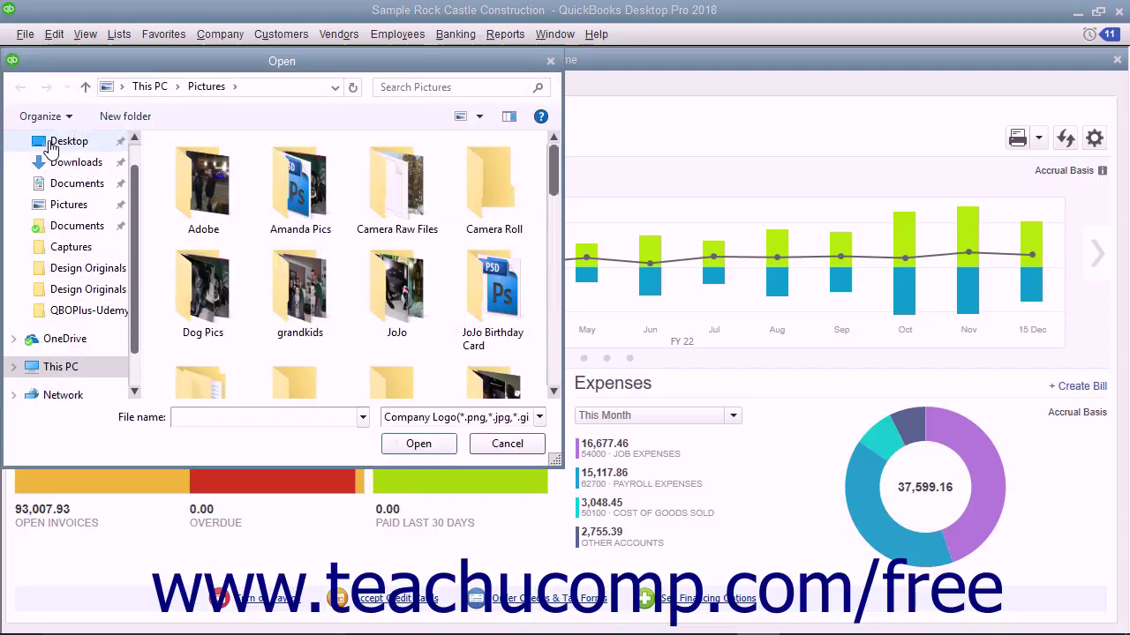
drag(553, 181, 547, 366)
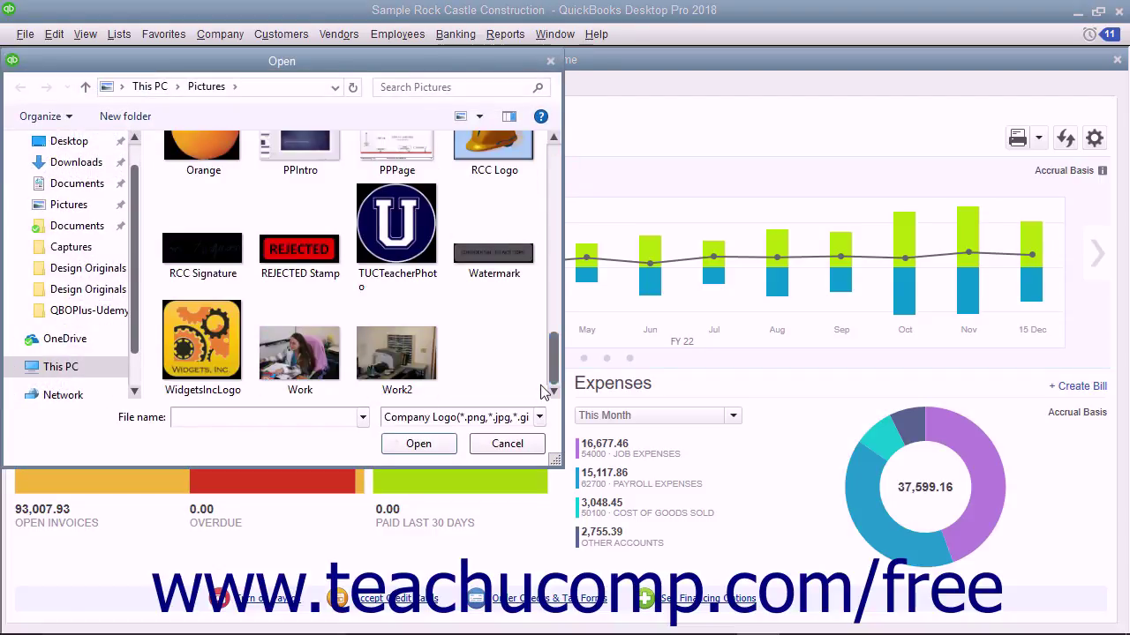
click(477, 148)
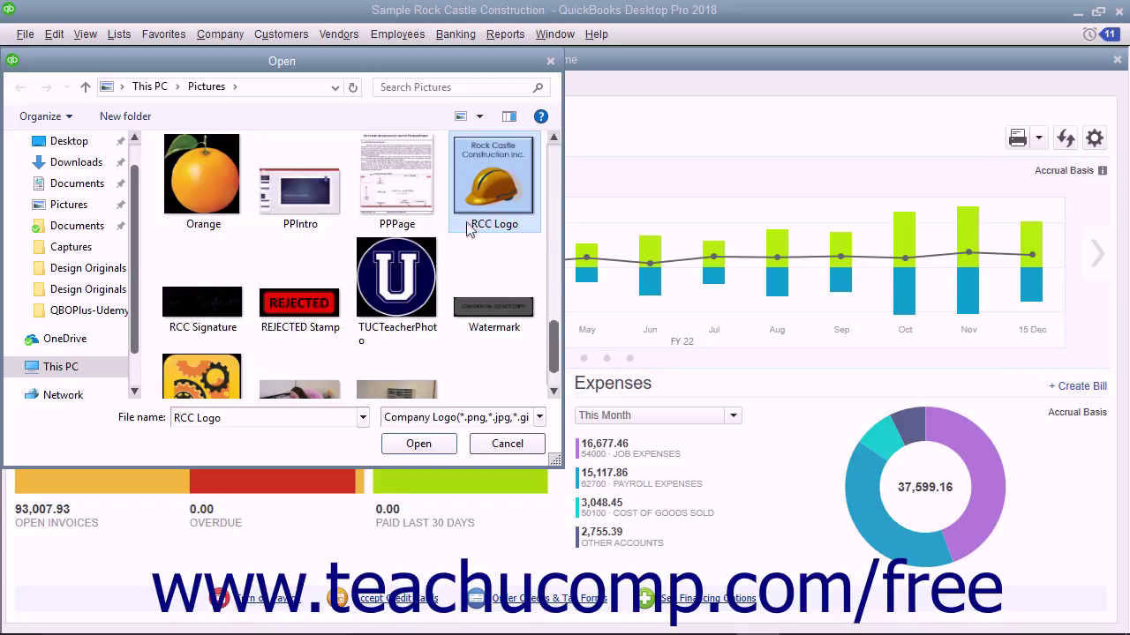
click(428, 445)
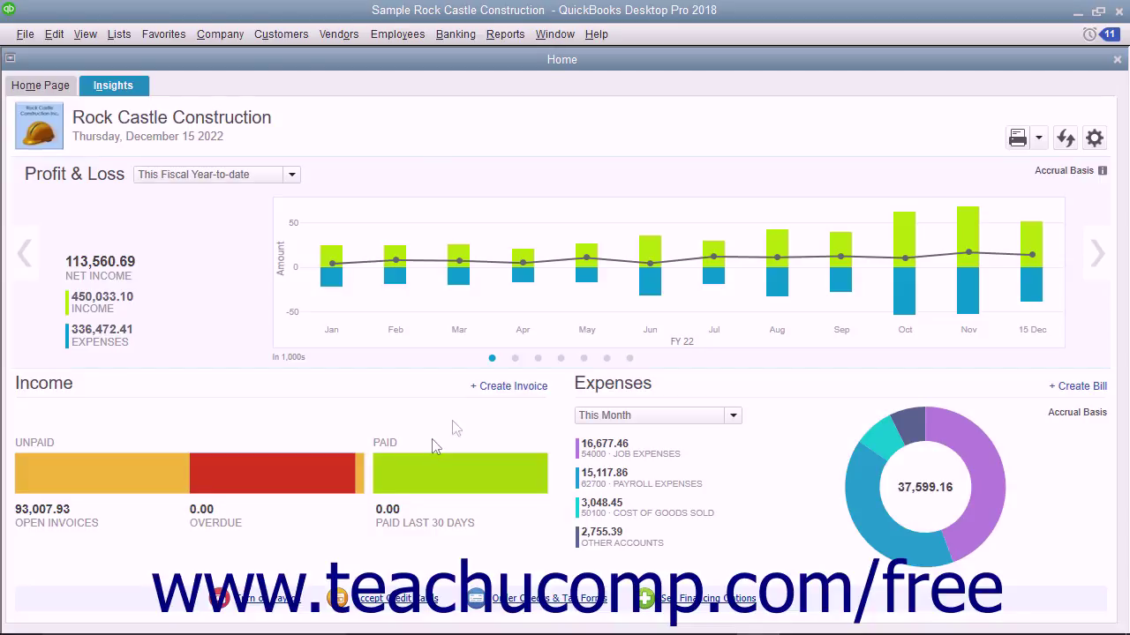
click(1017, 139)
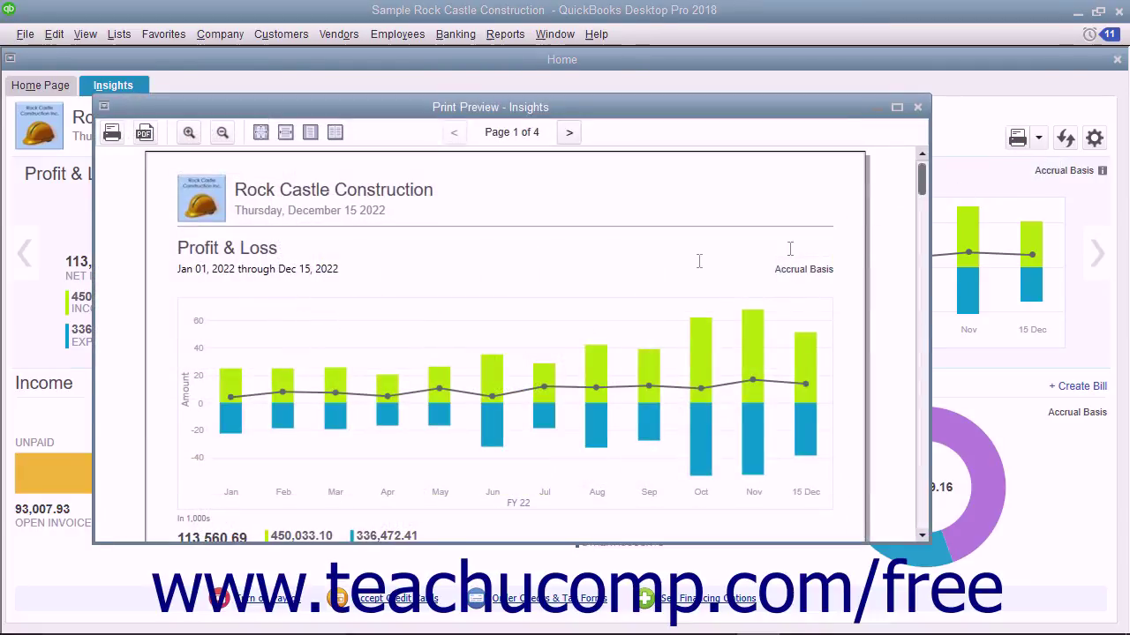
click(118, 141)
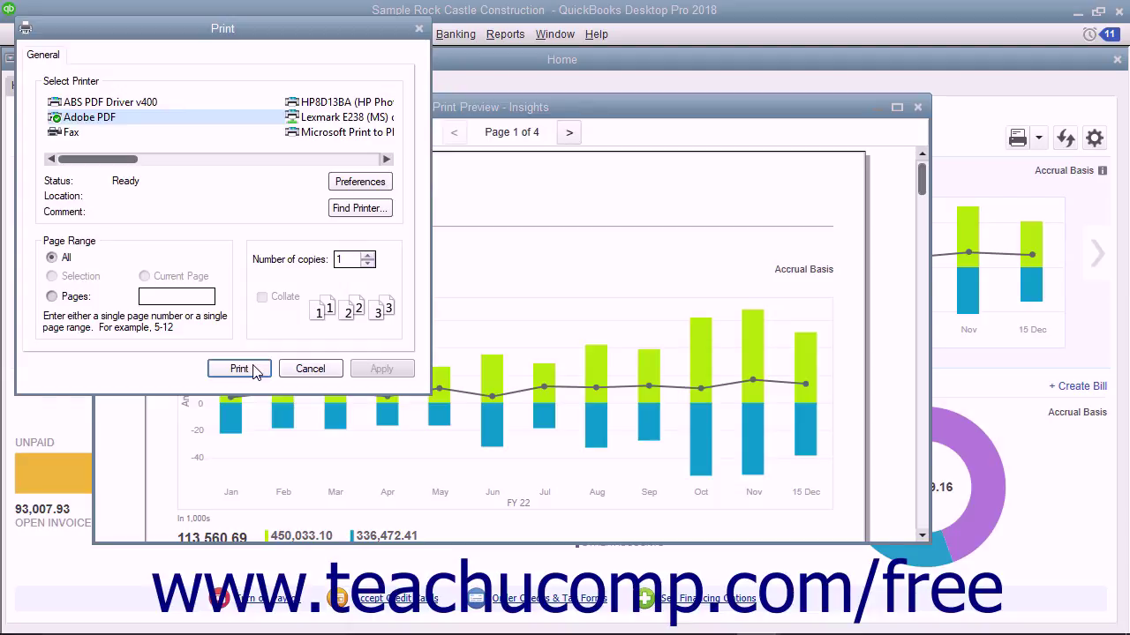
click(308, 369)
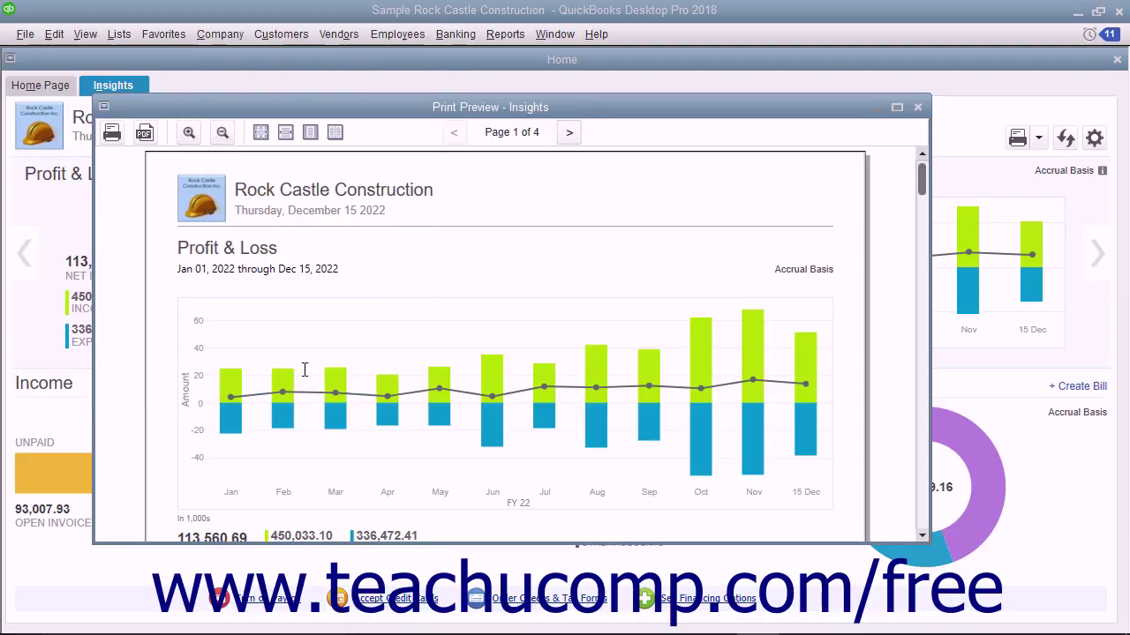
click(918, 108)
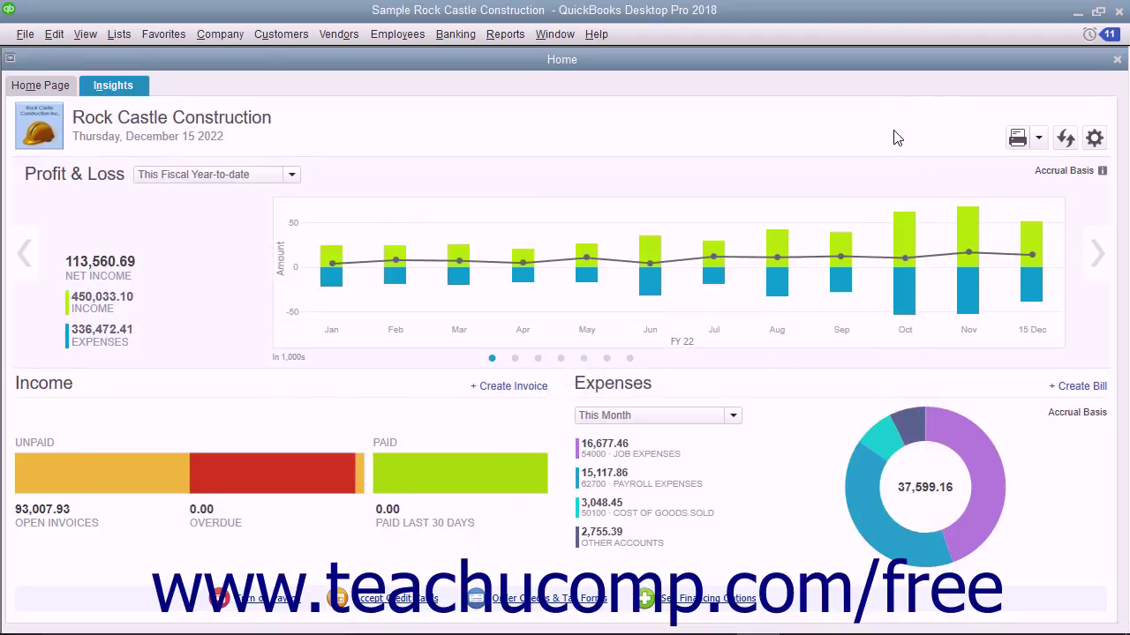
Refresh Insights and confirm all seven chart types stay ticked in Customize.
click(1065, 141)
click(1094, 142)
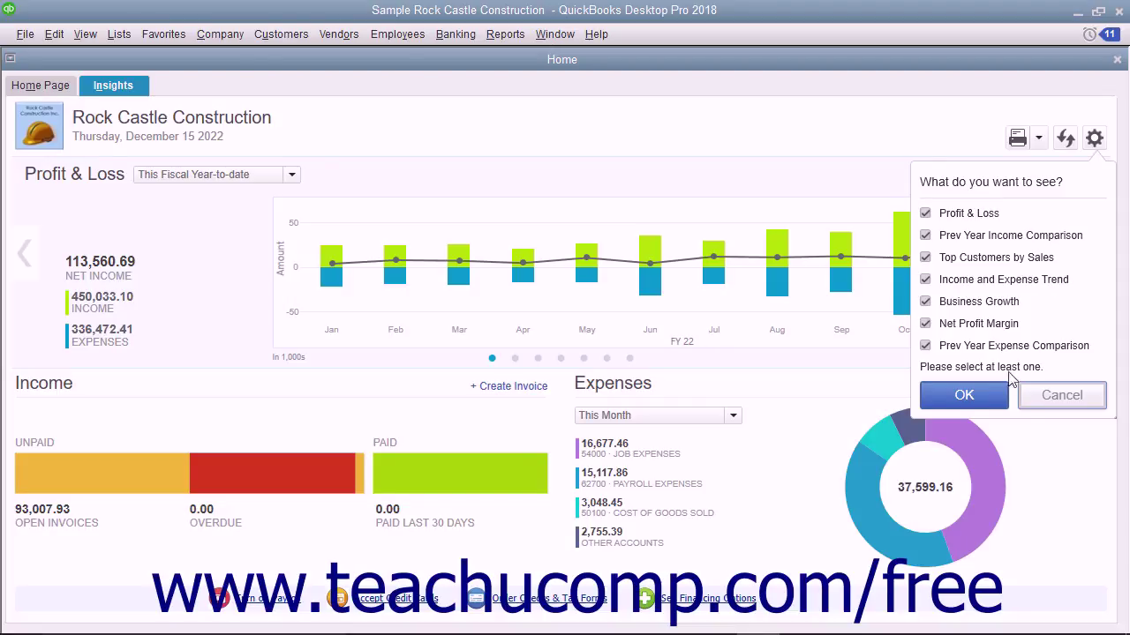
click(987, 395)
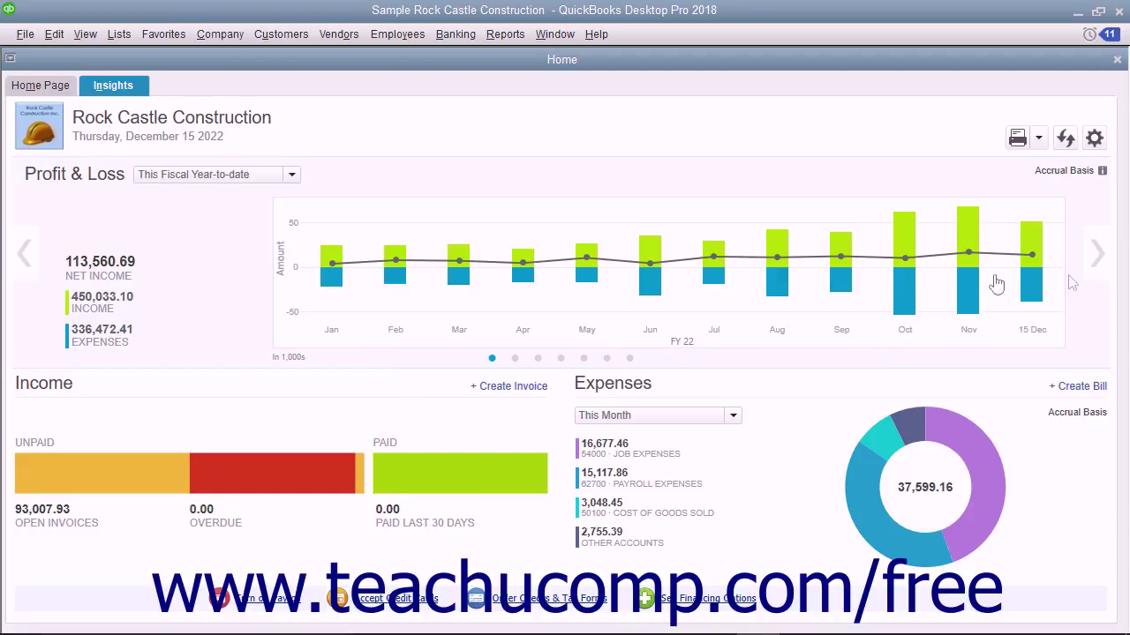
click(1095, 254)
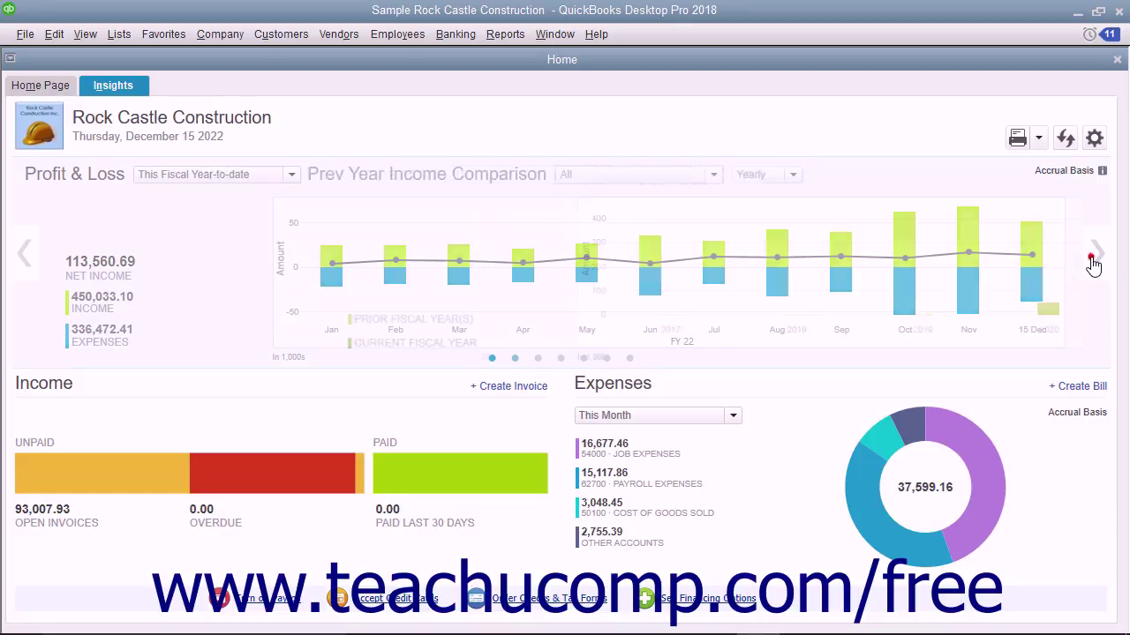
click(1093, 261)
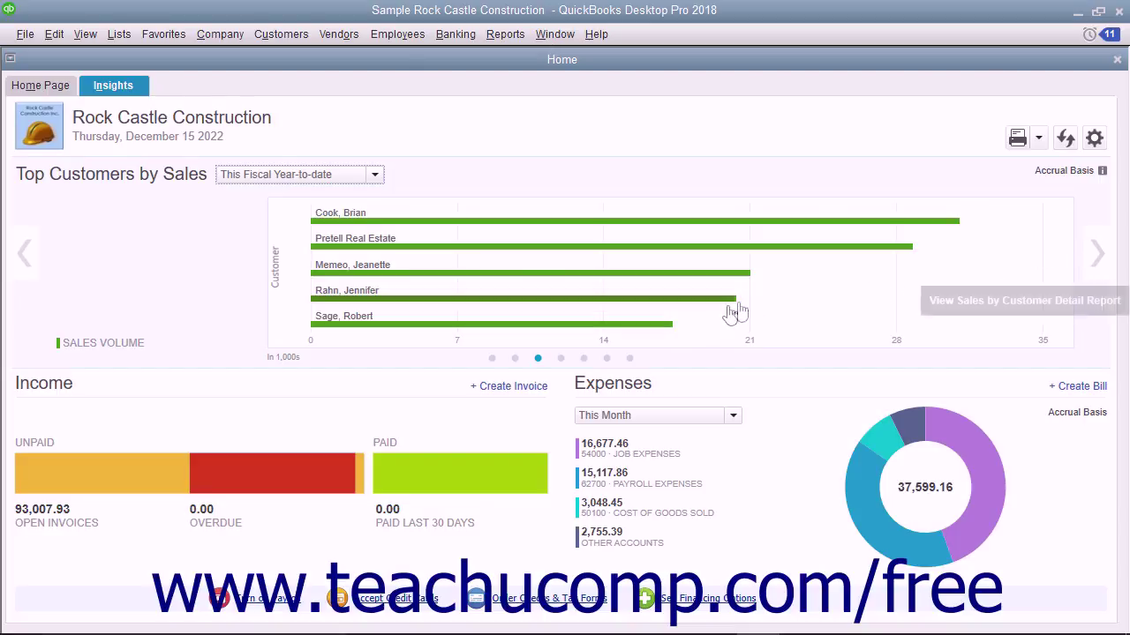
click(492, 359)
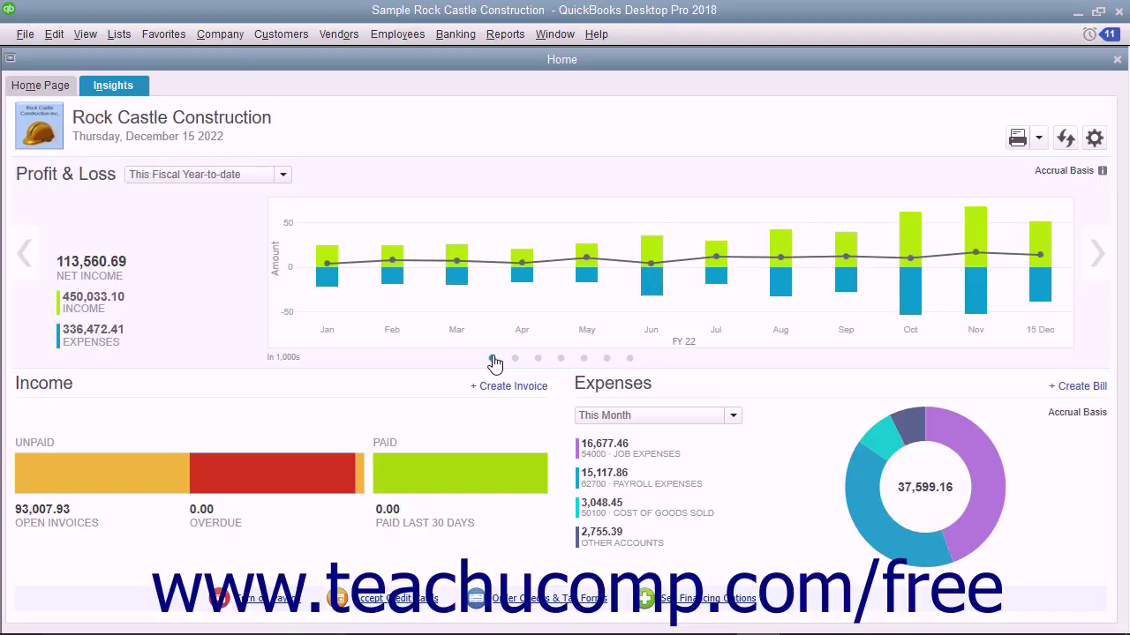
click(283, 176)
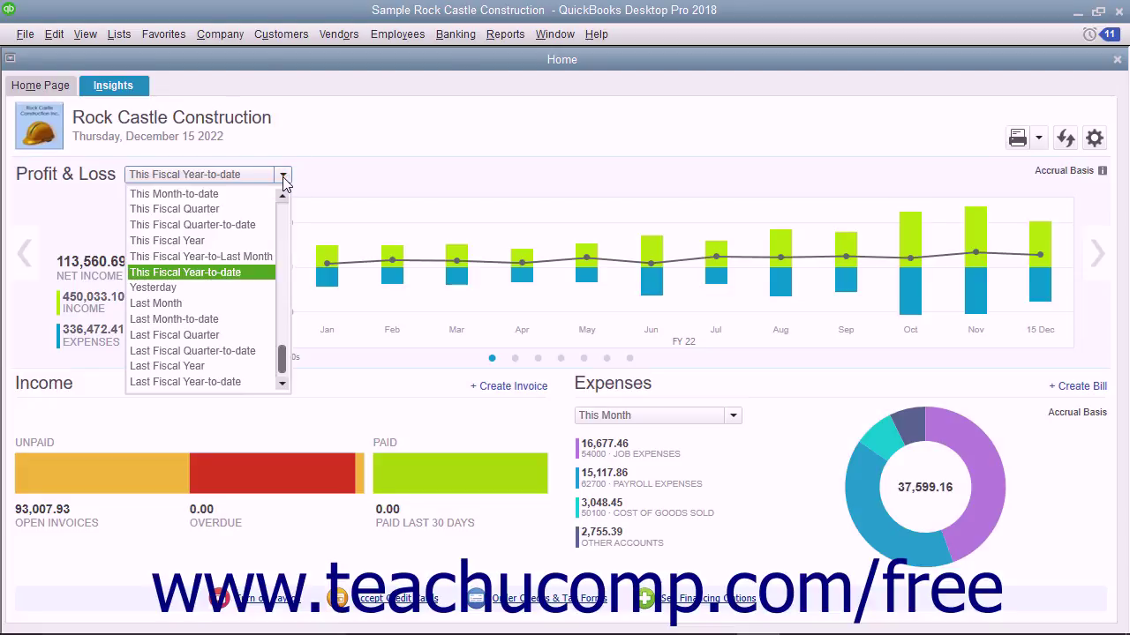
click(283, 177)
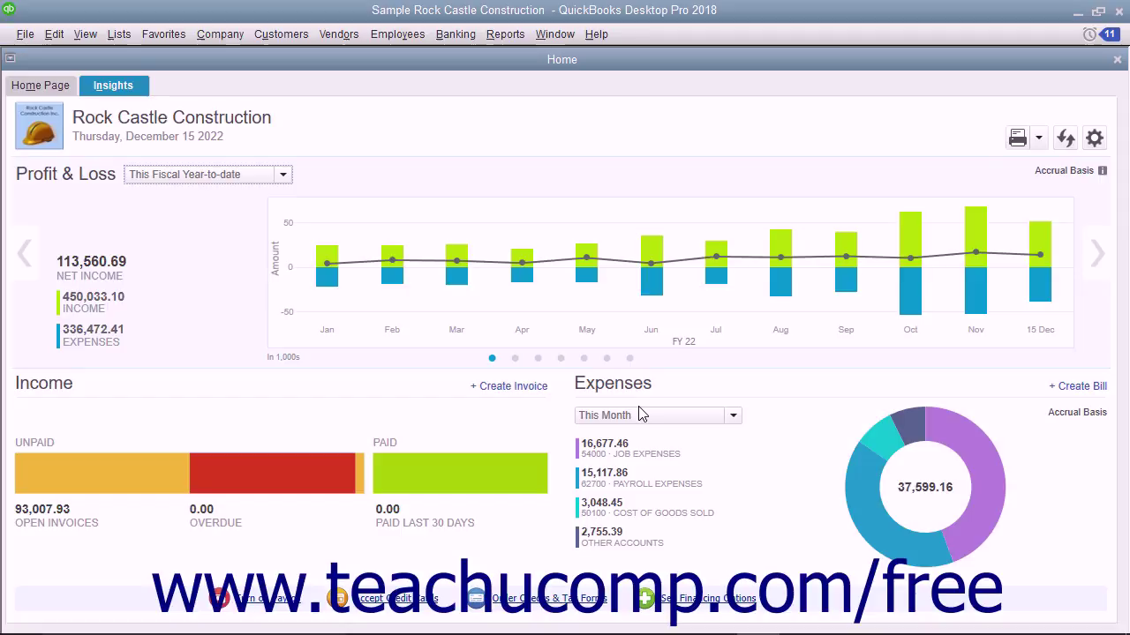
mouse_move(861, 503)
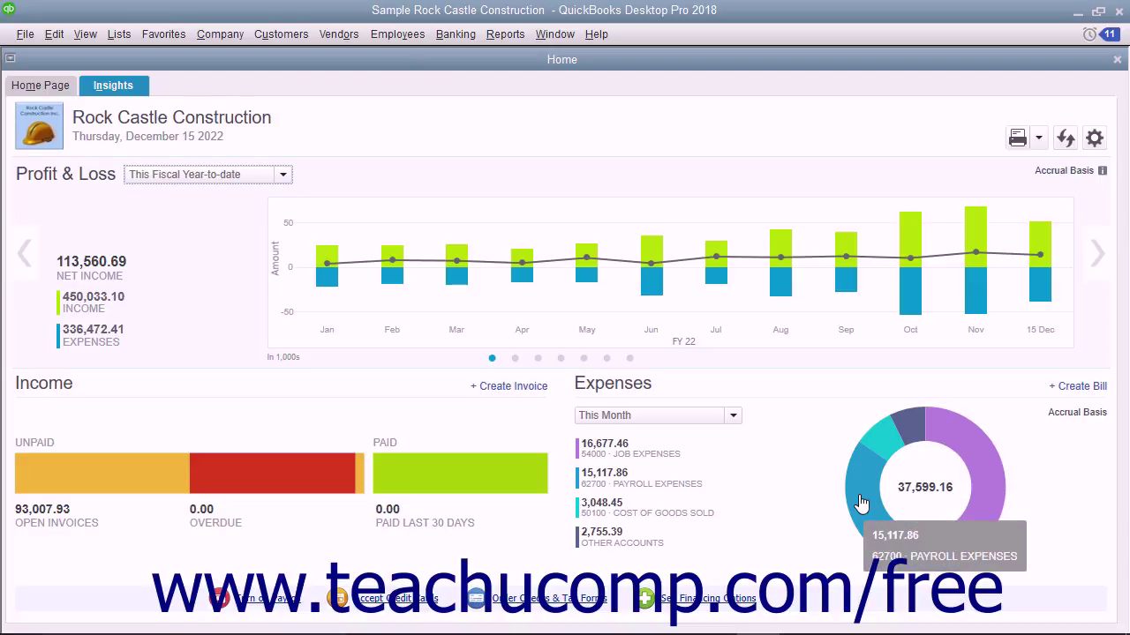
click(861, 503)
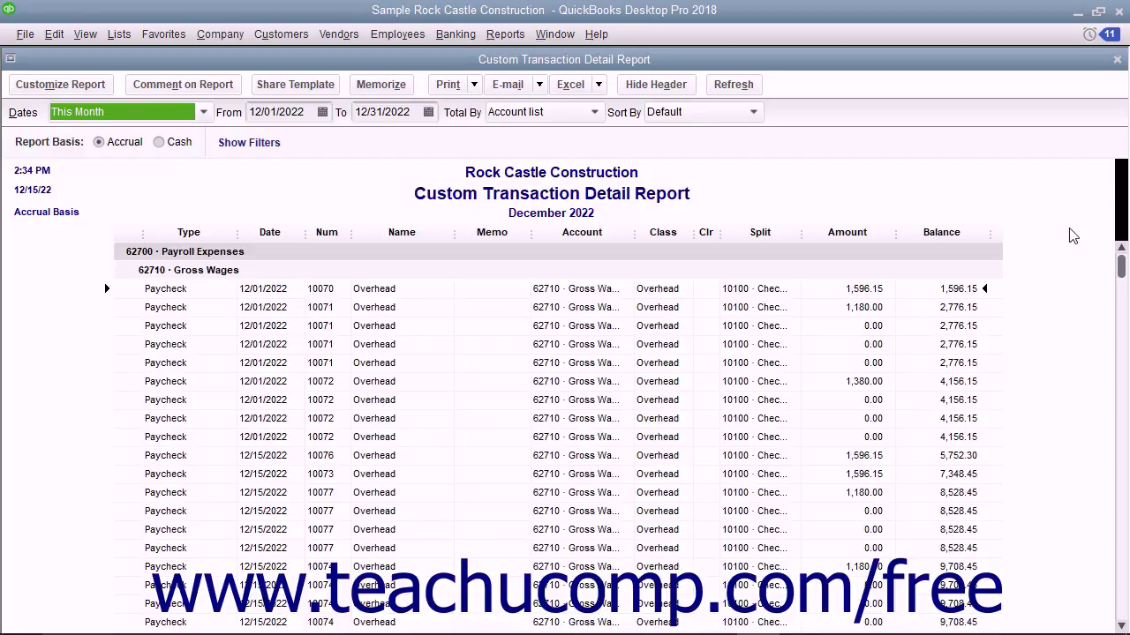
click(1118, 61)
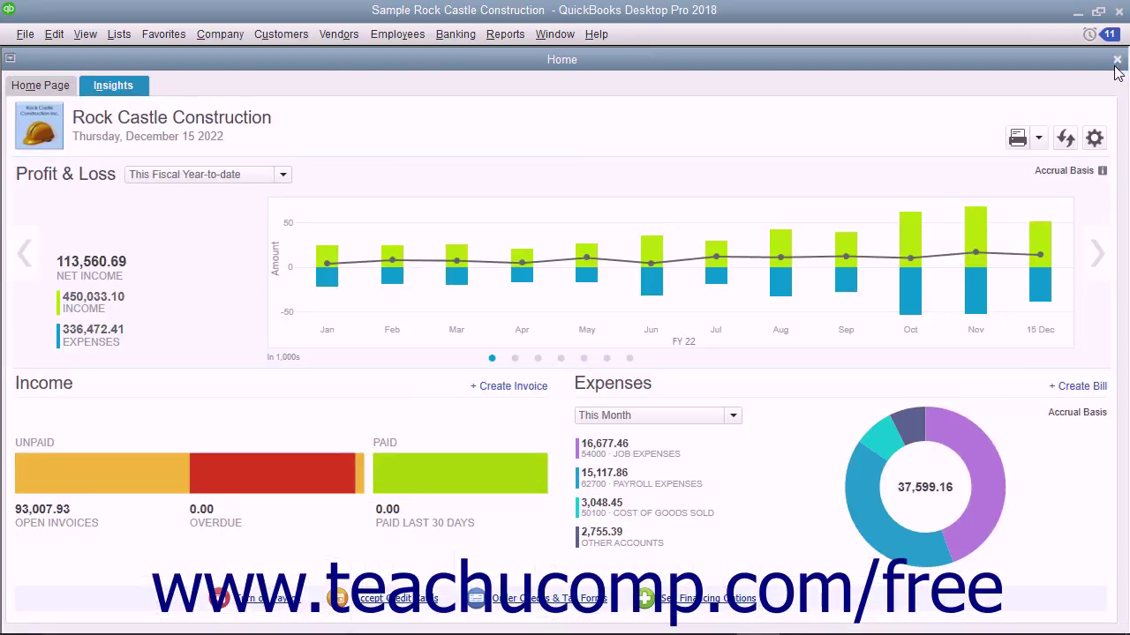
mouse_move(282, 450)
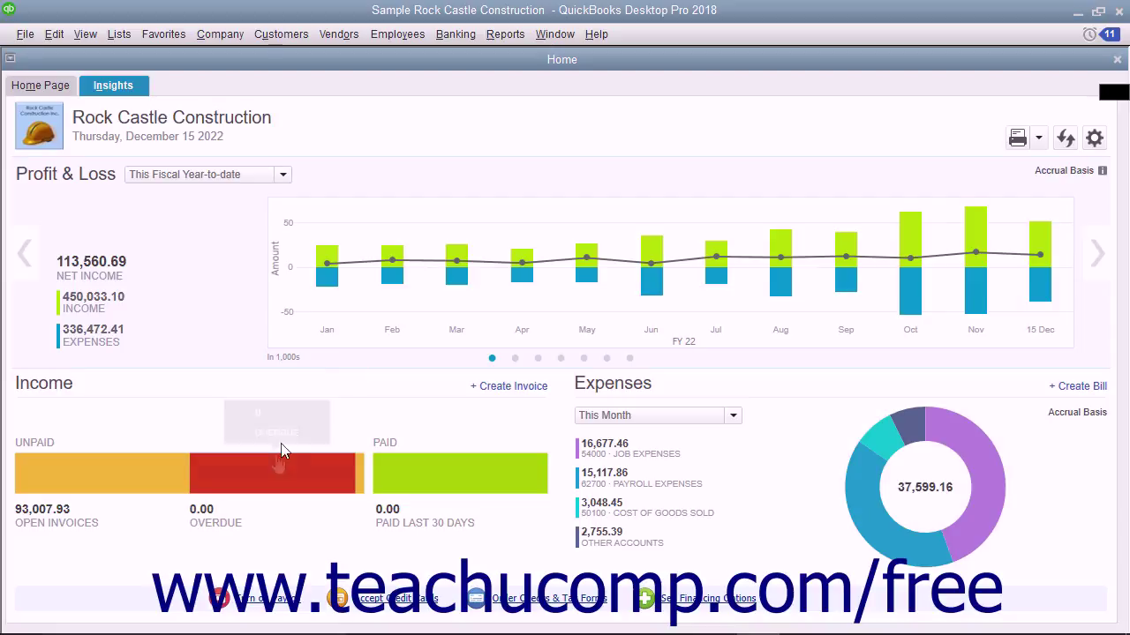
click(276, 469)
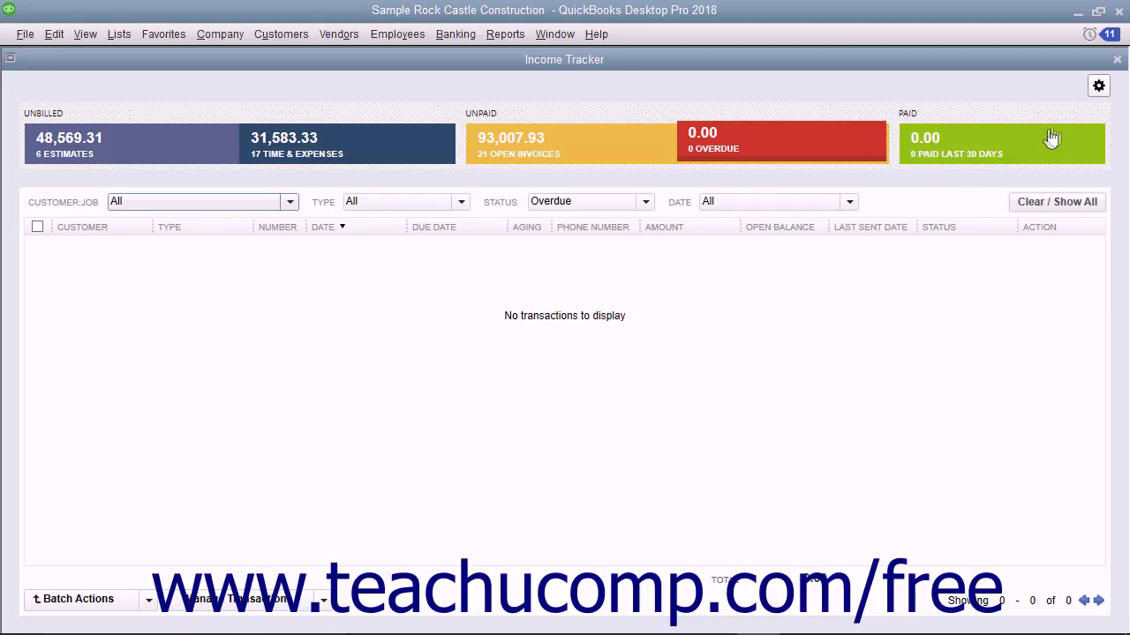
click(1116, 60)
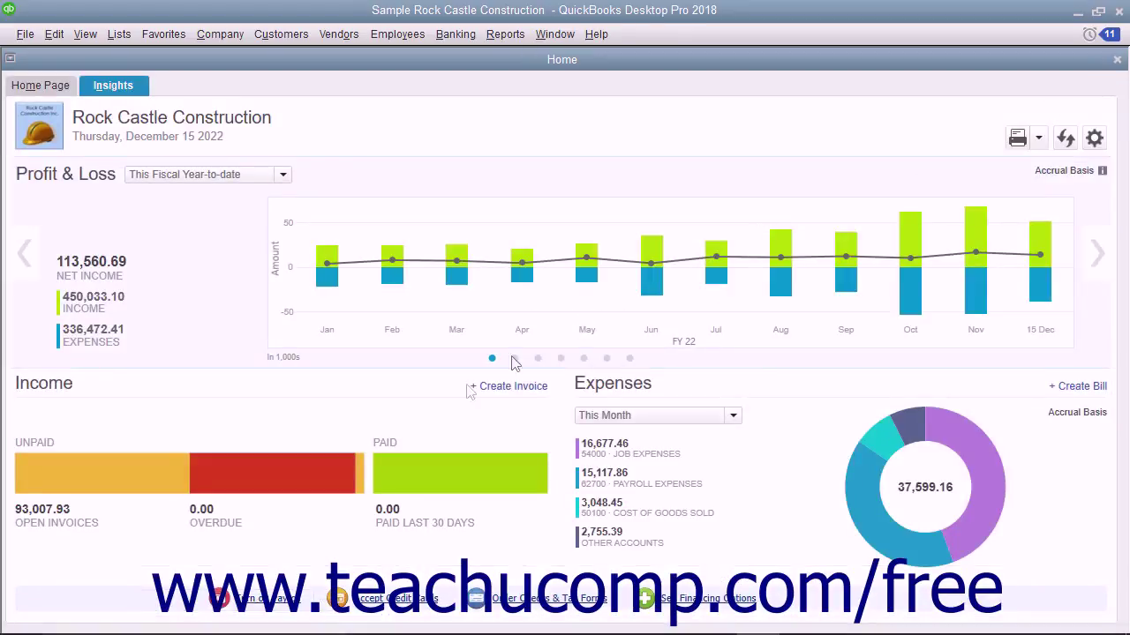
click(734, 417)
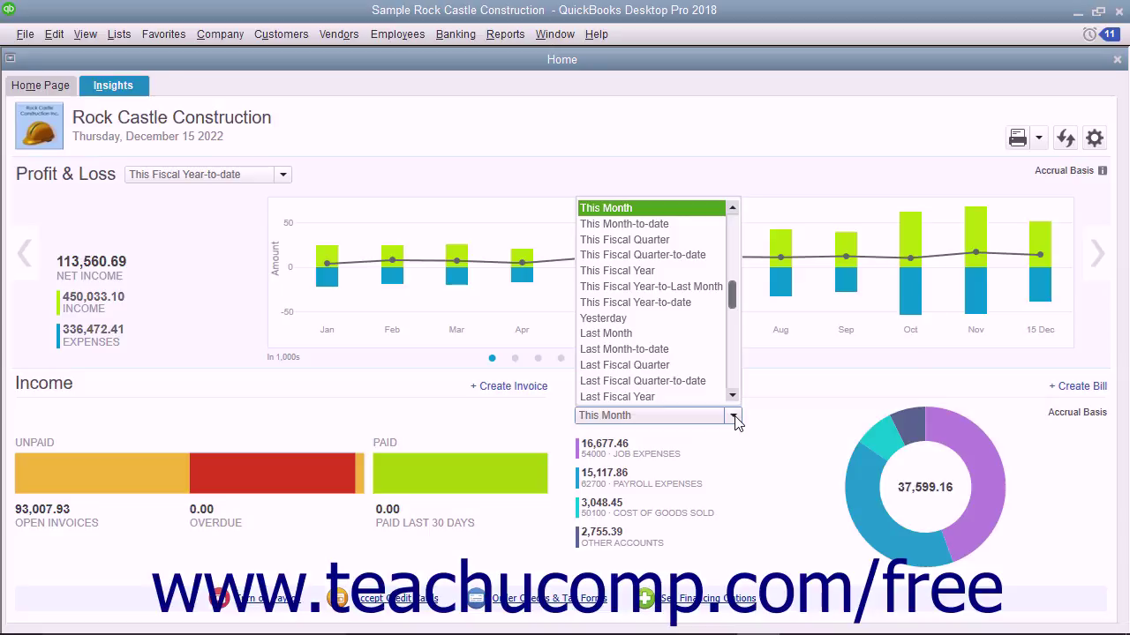
click(735, 418)
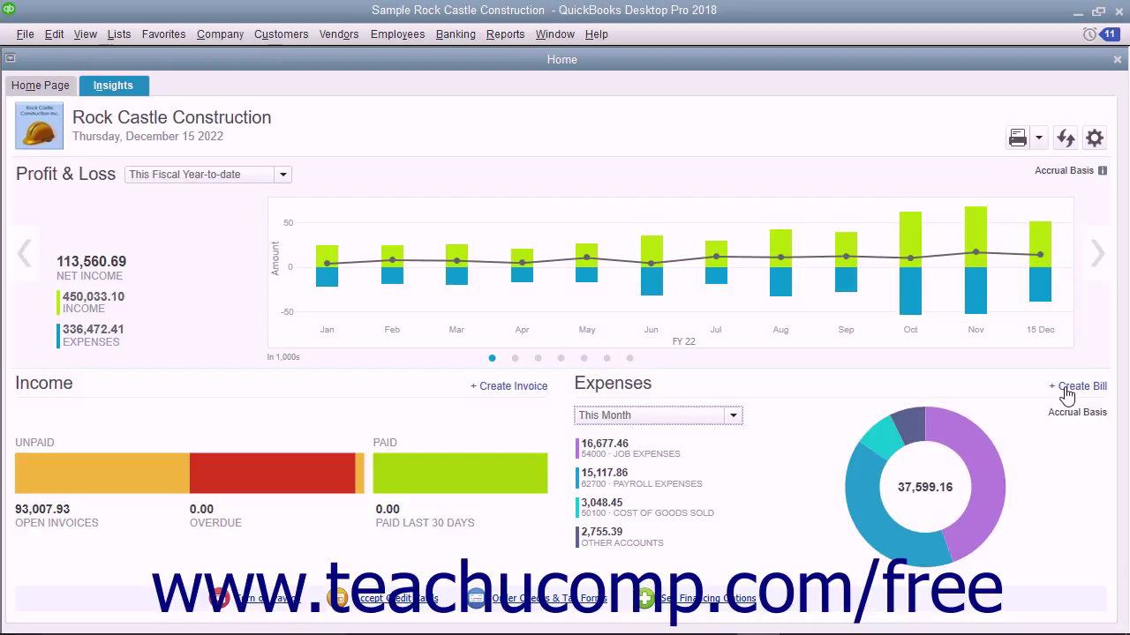
click(515, 388)
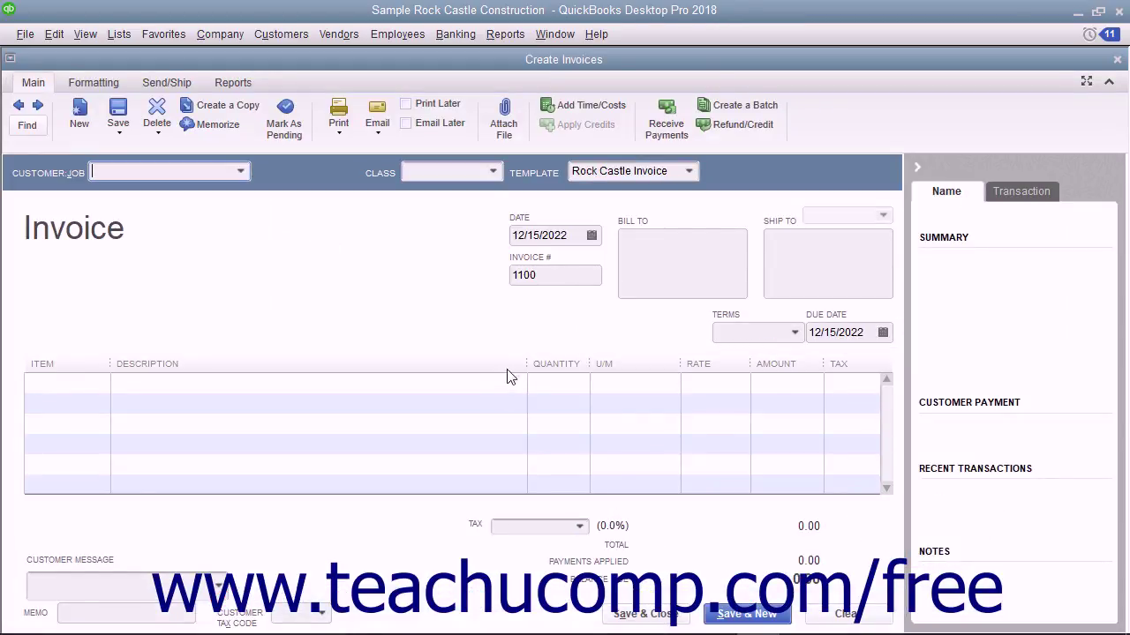
click(1118, 60)
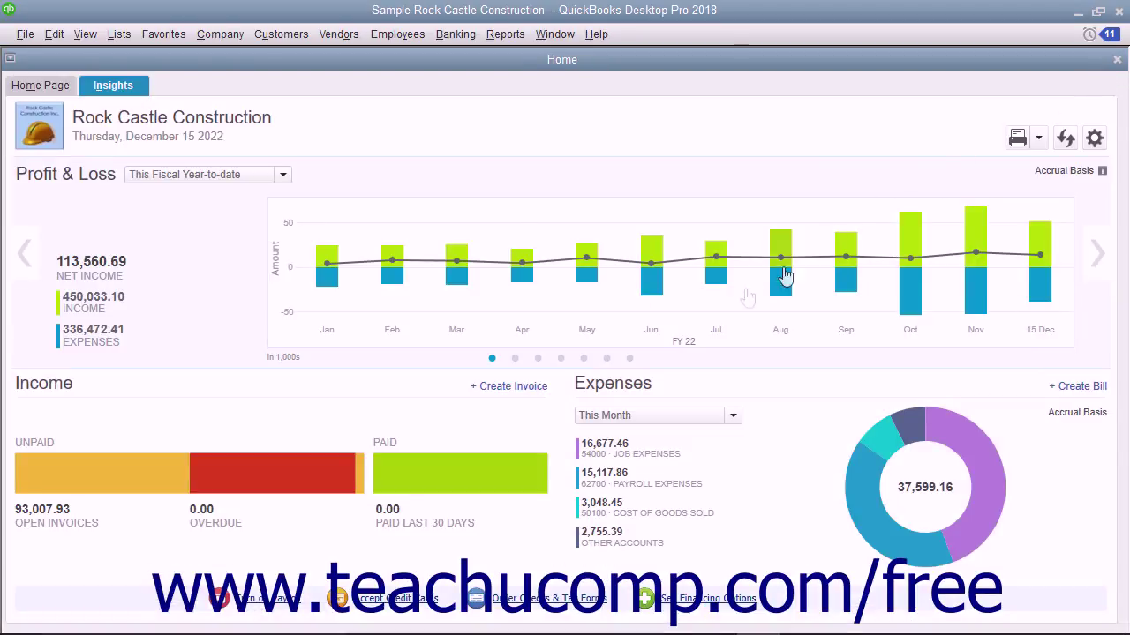